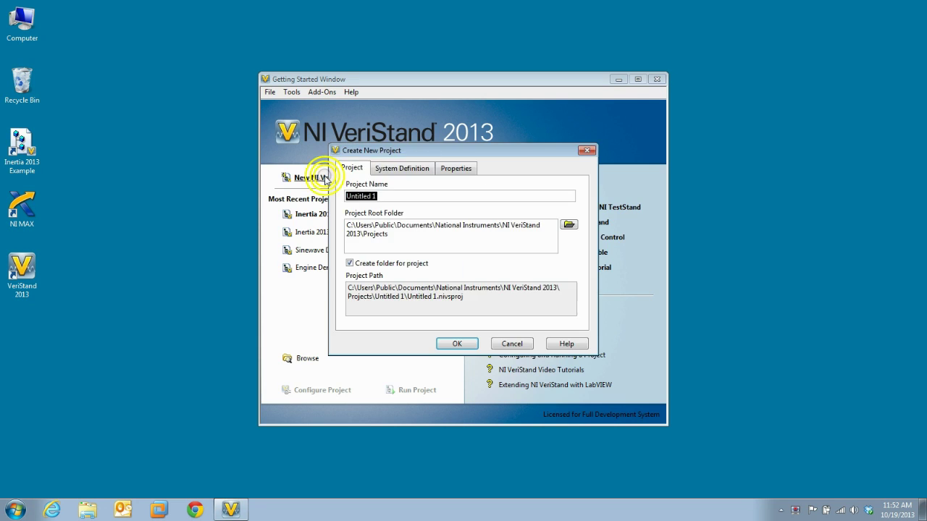
- Name the new project 'My Inertia' so its path ends in My Inertia\My Inertia.nivsproj
type("My")
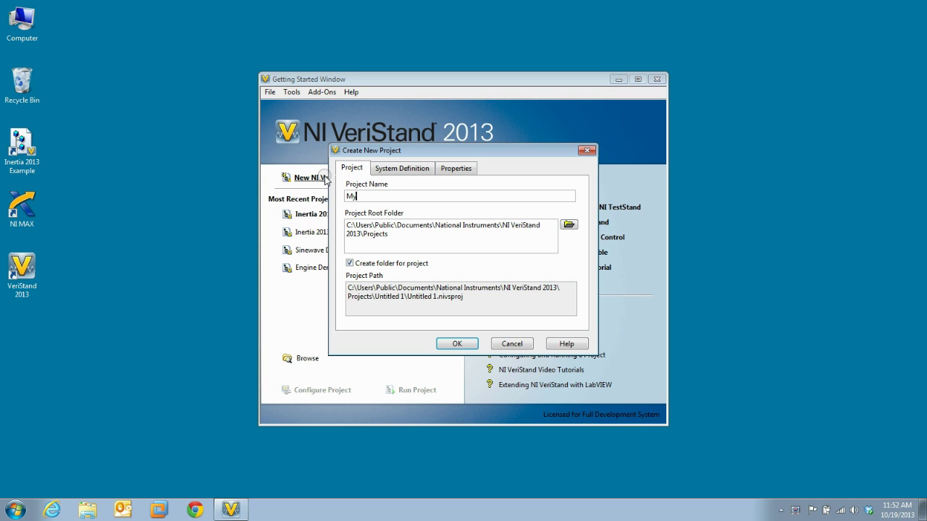
type(" Inertia")
key("Tab")
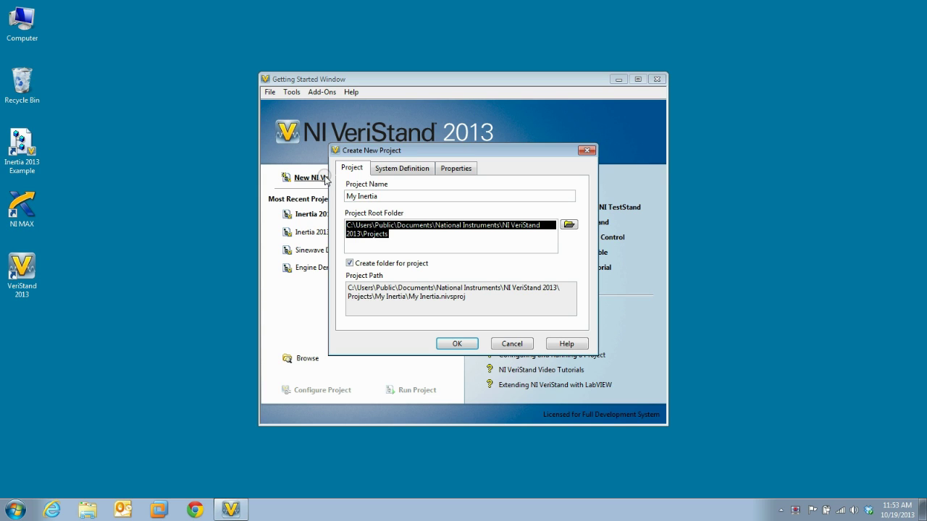
- Keep a new system definition named after the project and create the My Inertia project
left_click(381, 173)
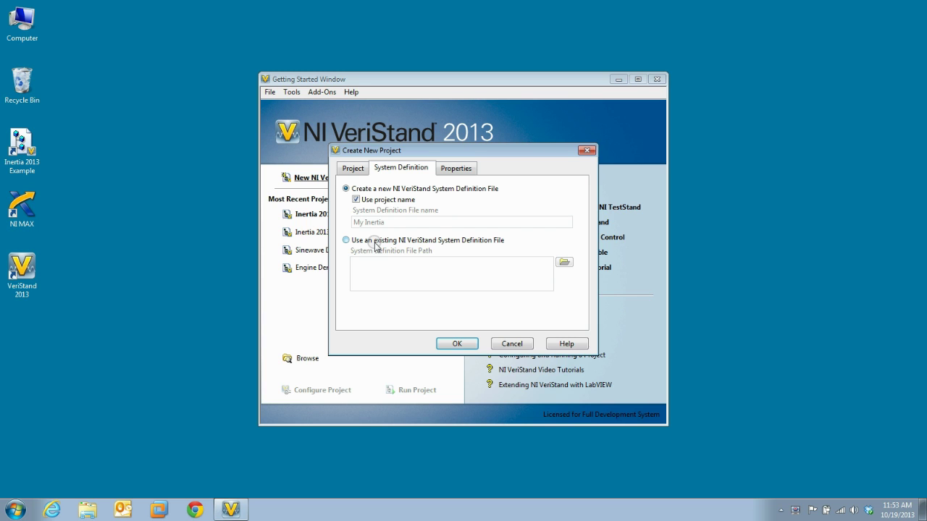
left_click(451, 345)
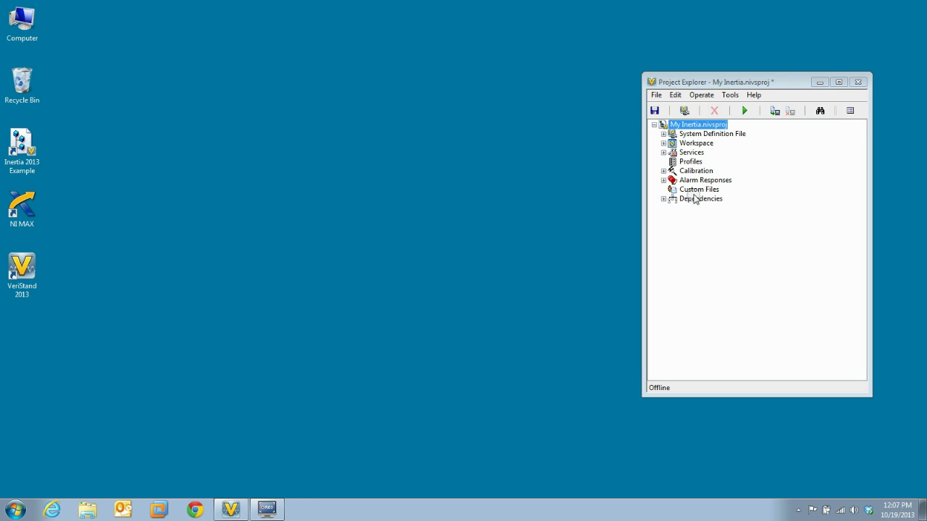
- In the Services configuration, add a new service component of type Custom VI
right_click(692, 155)
left_click(697, 158)
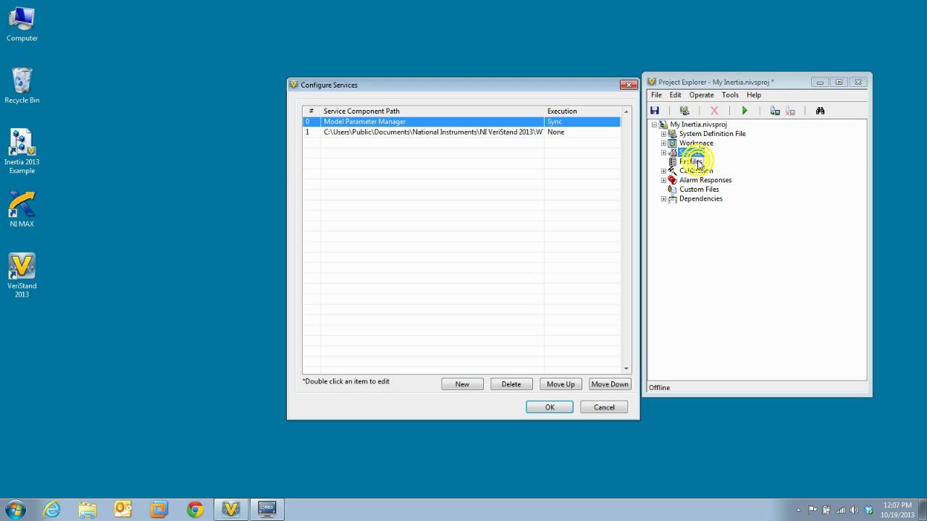
left_click(464, 385)
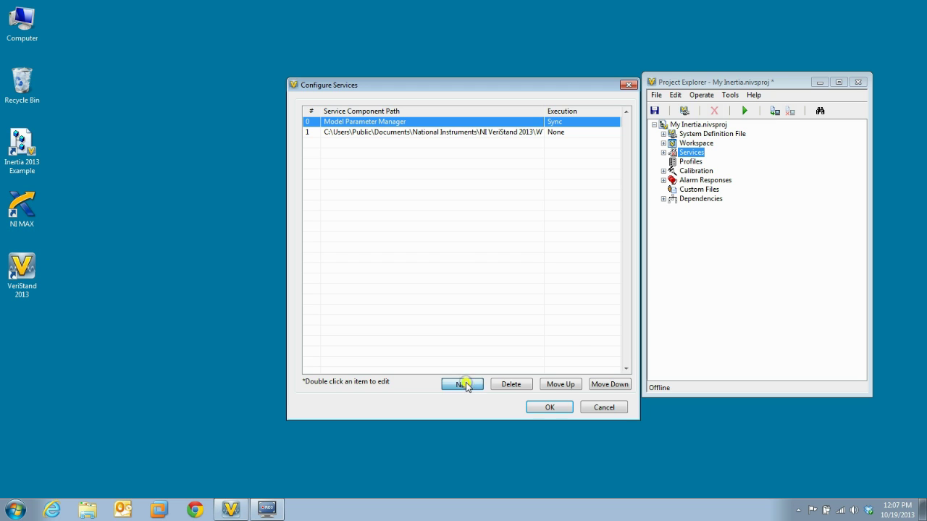
left_click(484, 192)
left_click_drag(486, 230, 489, 252)
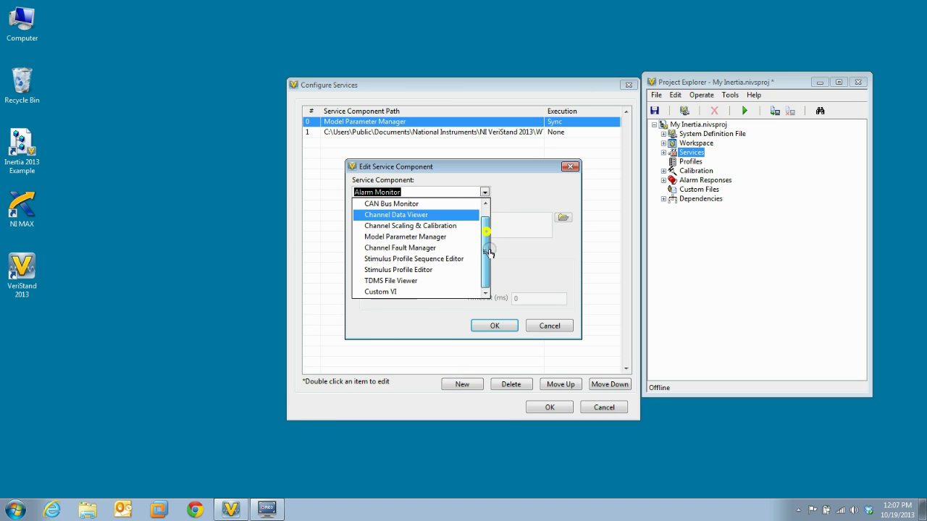
left_click(427, 293)
- Point the service to Documents\National Instruments\NI VeriStand 2013\WTI Tools\PID Initialization Service.vi and confirm both dialogs
left_click(562, 217)
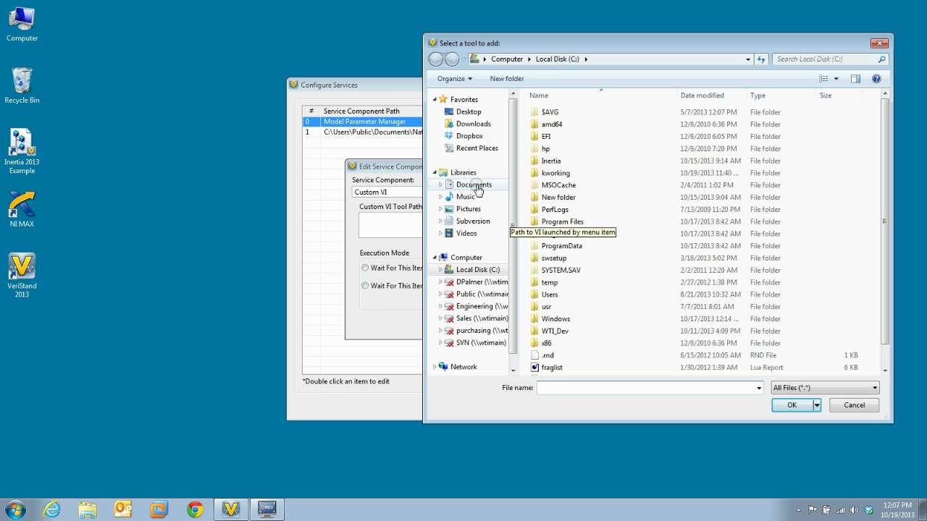
left_click(477, 190)
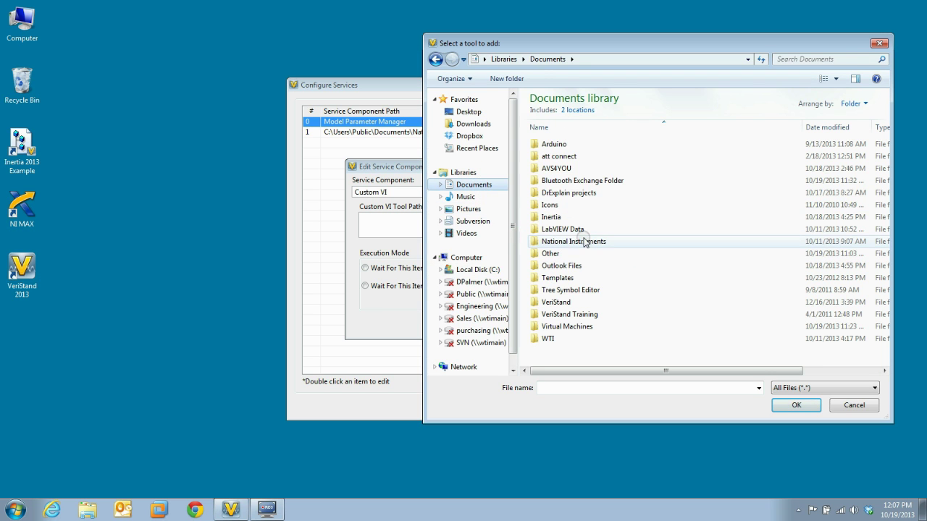
double_click(584, 241)
double_click(569, 156)
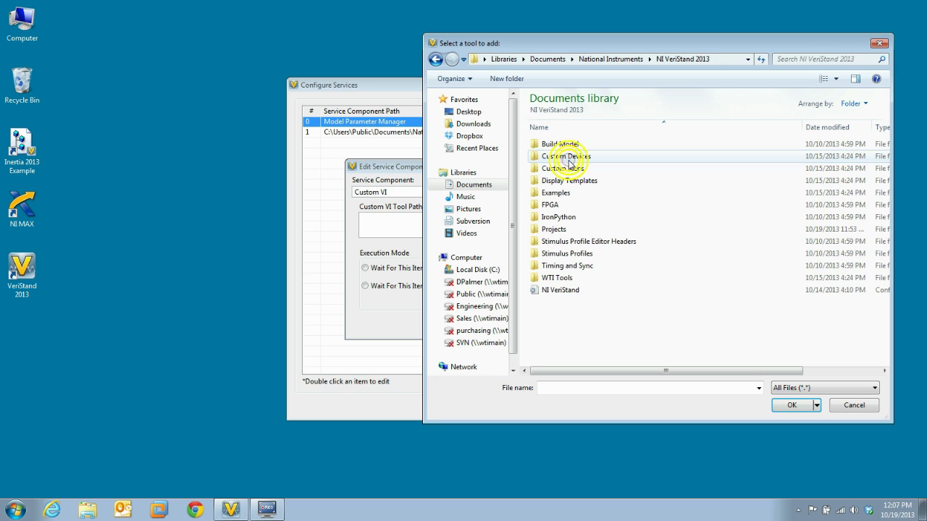
double_click(557, 281)
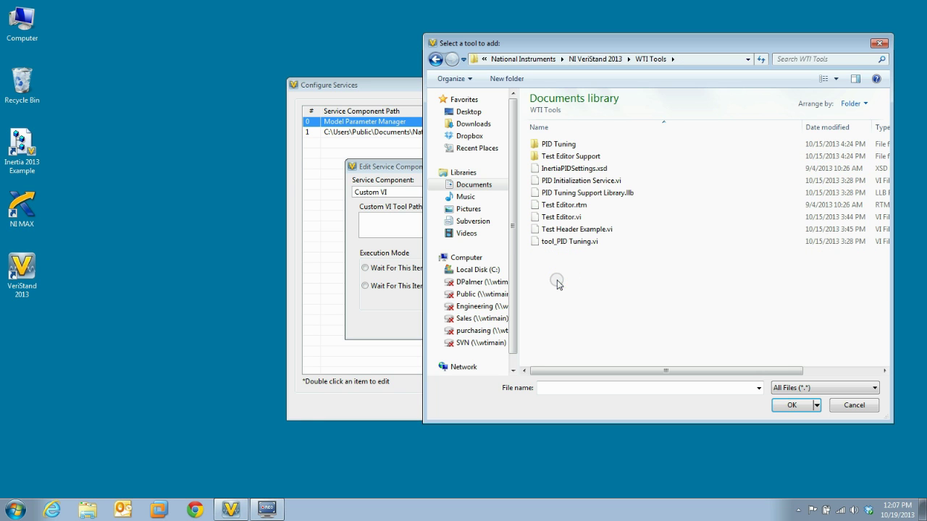
left_click(583, 180)
left_click(790, 404)
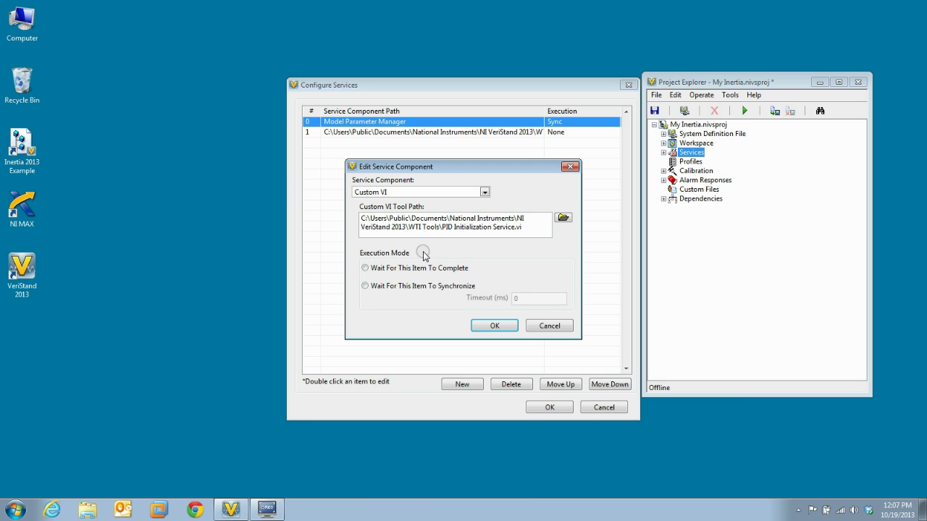
left_click(492, 327)
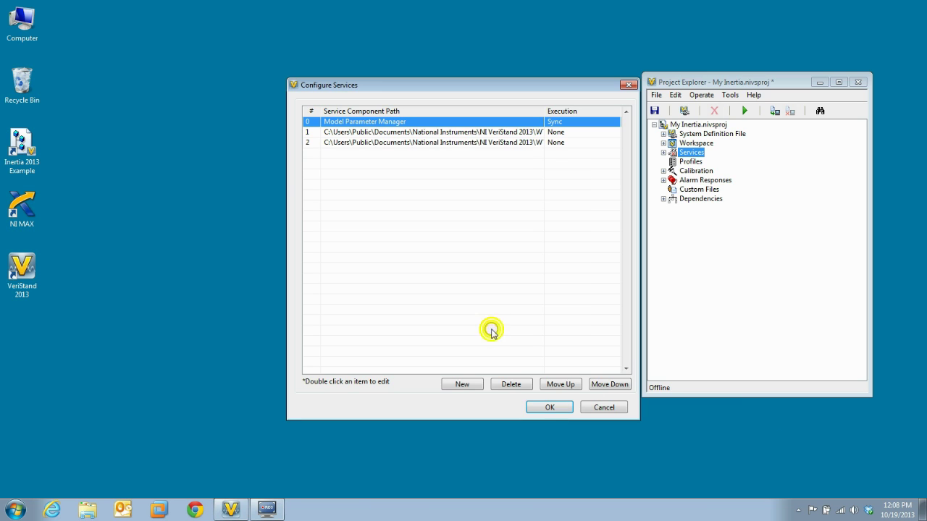
left_click(540, 406)
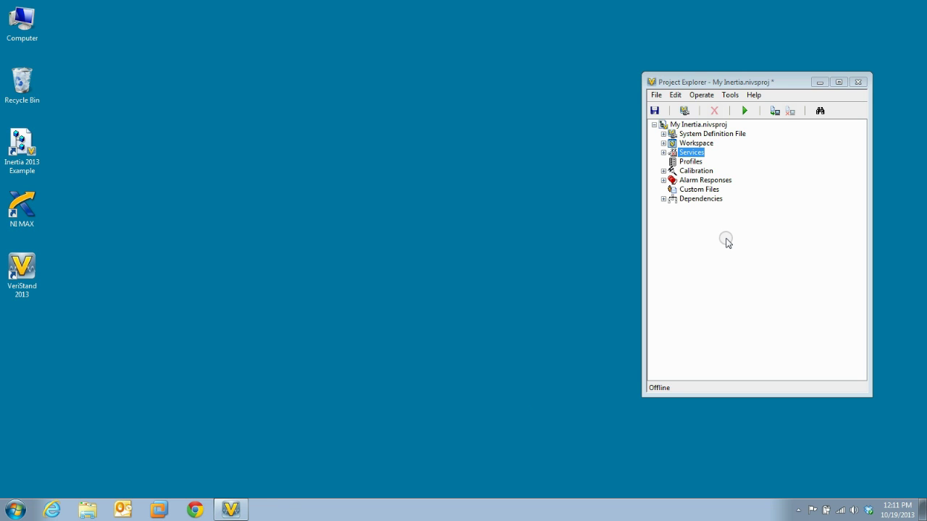
- Add four New Tool items to the workspace Tools menu
right_click(695, 146)
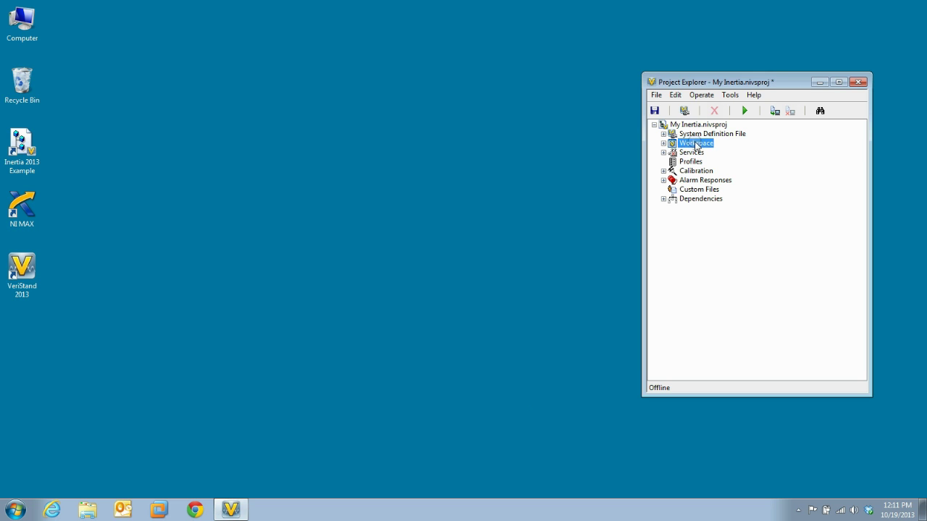
left_click(719, 163)
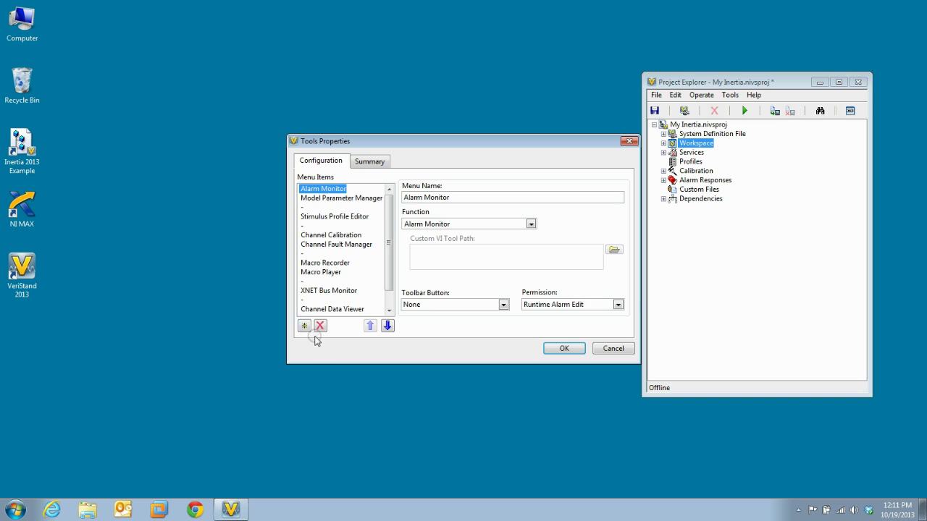
left_click(307, 328)
left_click(305, 327)
left_click(306, 328)
left_click(305, 327)
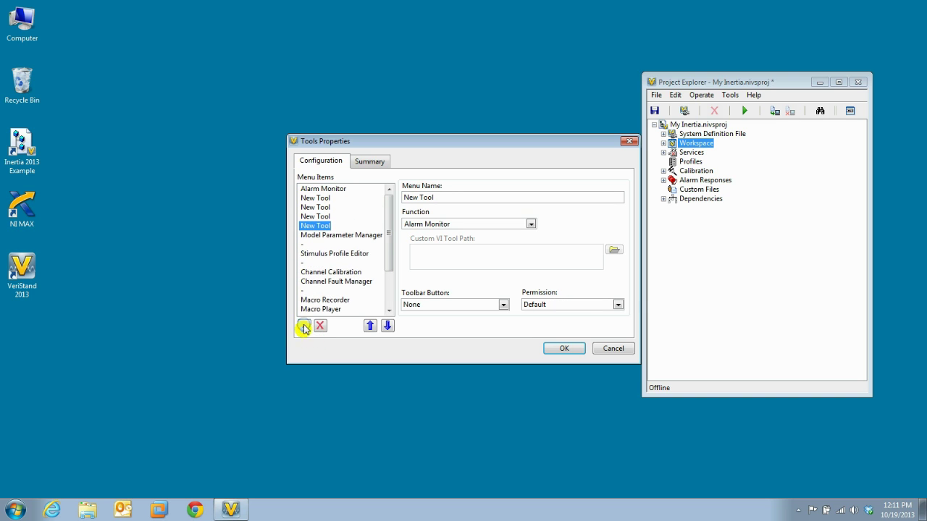
- Move Alarm Monitor down two places and make the fourth New Tool a menu separator
left_click(336, 189)
left_click(388, 327)
left_click(389, 327)
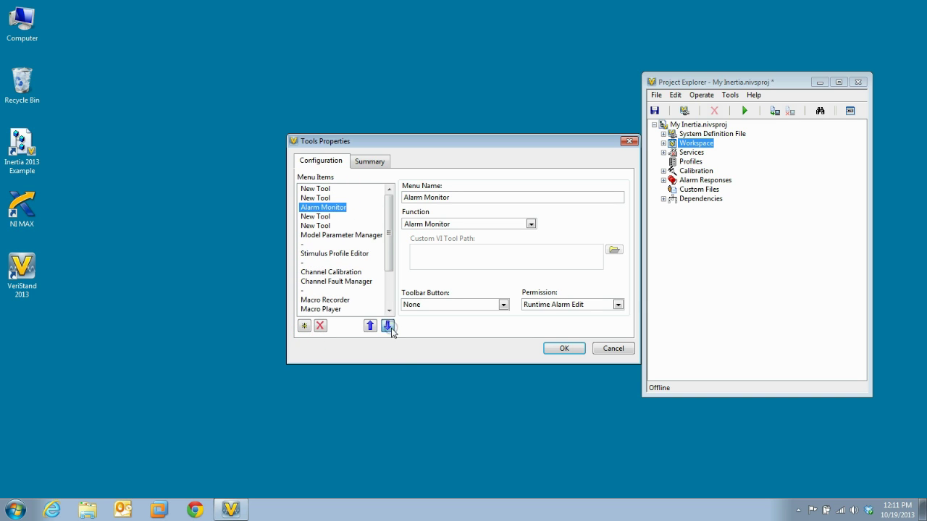
left_click(389, 327)
left_click(389, 327)
left_click(315, 217)
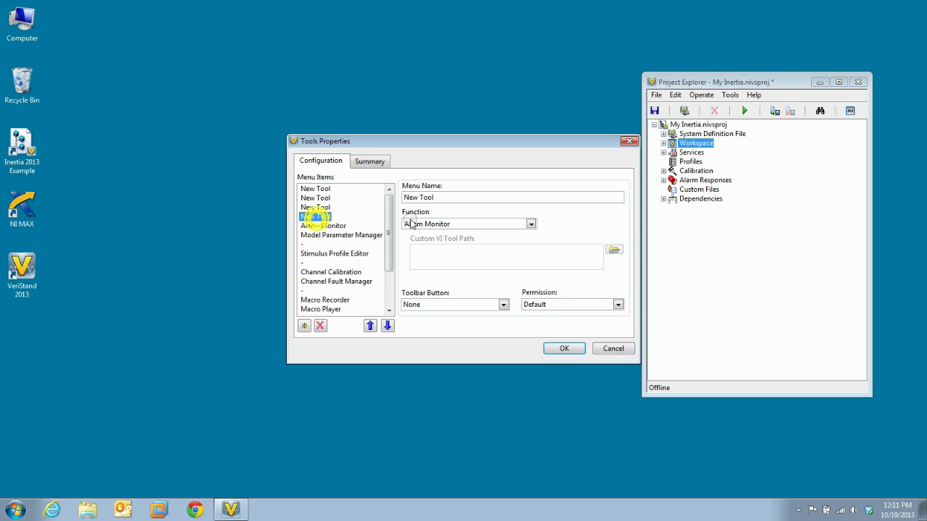
left_click(532, 224)
left_click(507, 236)
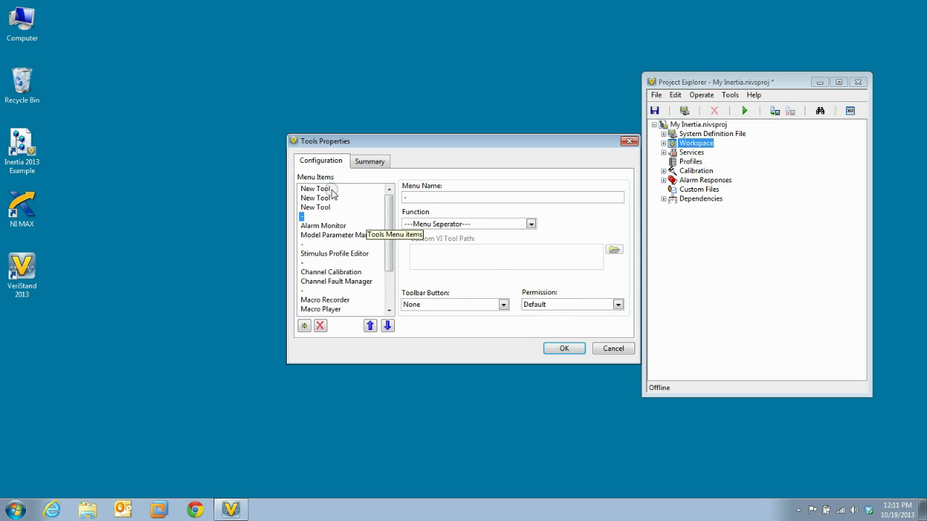
- Rename the first New Tool to 'PID Tuning' as a Custom VI Tool using tool_PID Tuning.vi
left_click(317, 188)
left_click_drag(450, 197, 376, 194)
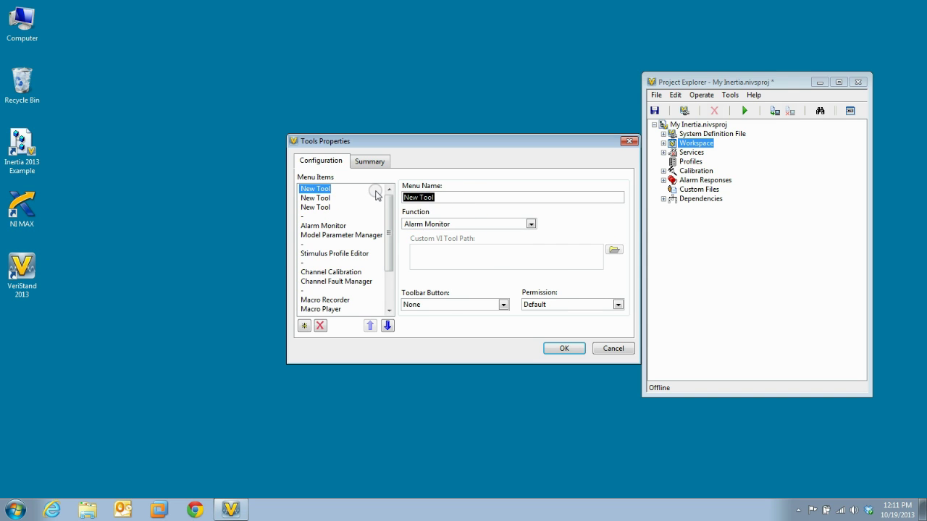
type("PID Tuning")
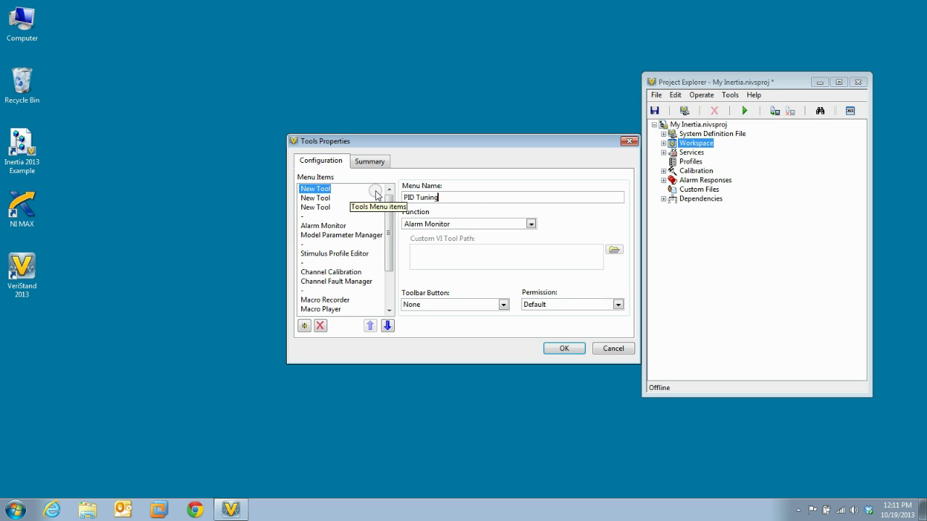
left_click(531, 224)
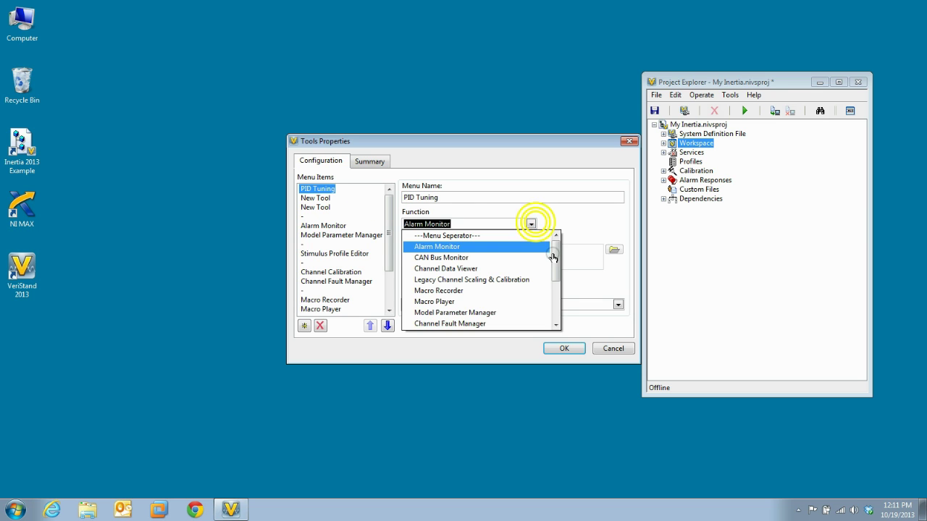
left_click_drag(556, 257, 559, 304)
left_click(498, 311)
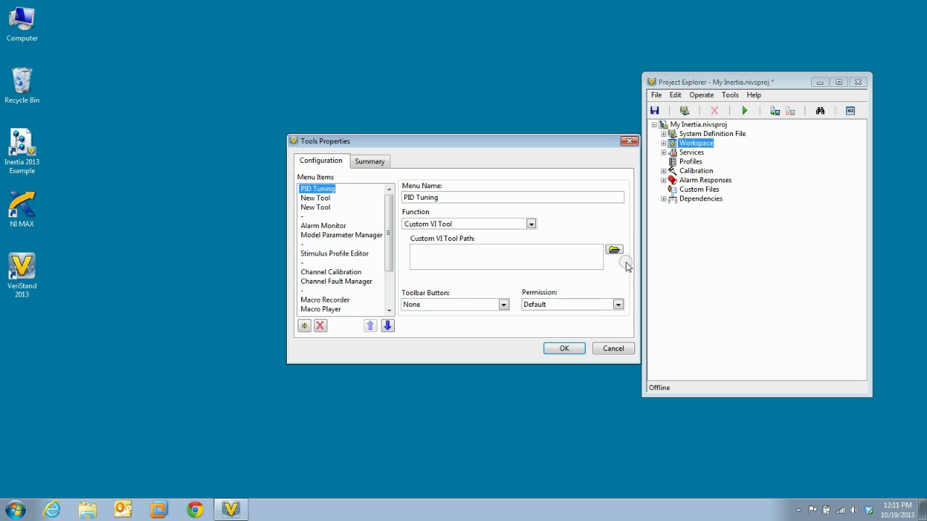
left_click(614, 251)
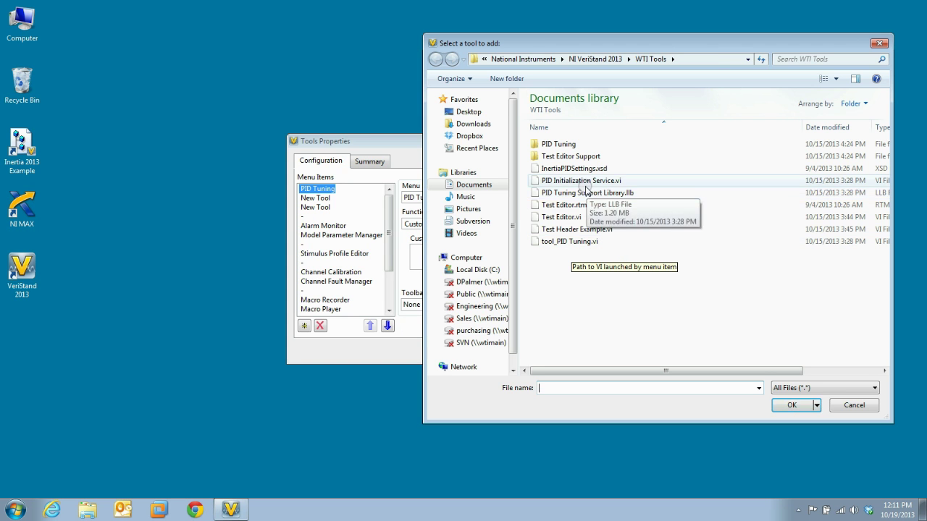
left_click(569, 243)
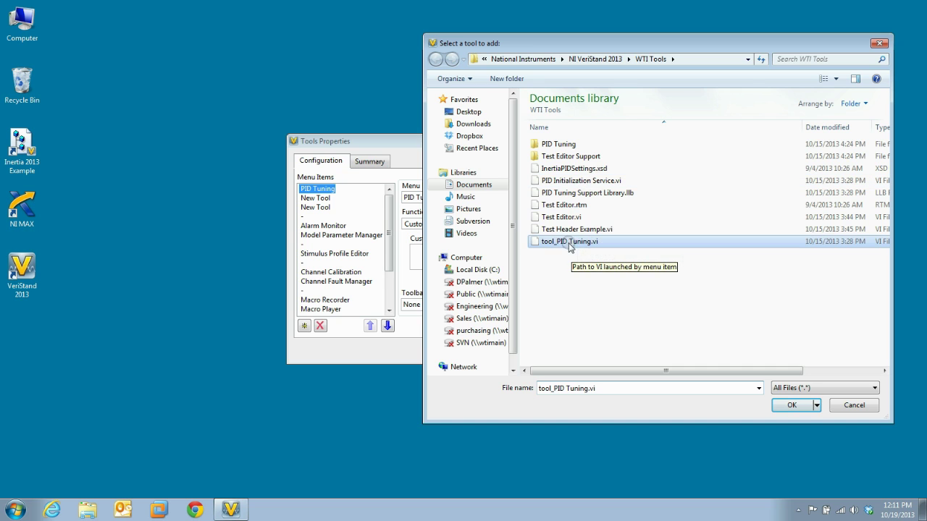
left_click(791, 405)
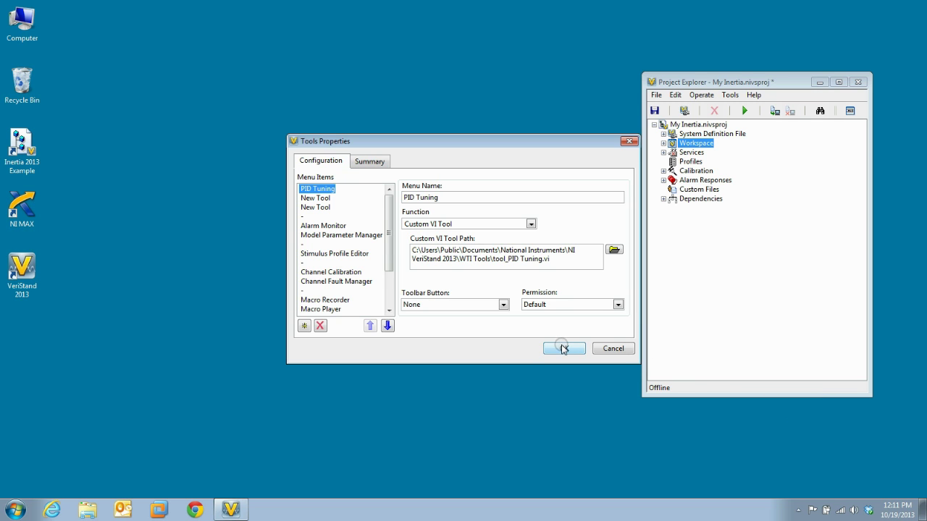
- Rename the next New Tool to 'Inertia Test Editor' as a Custom VI Tool launching Test Editor.vi
left_click(316, 197)
triple_click(439, 200)
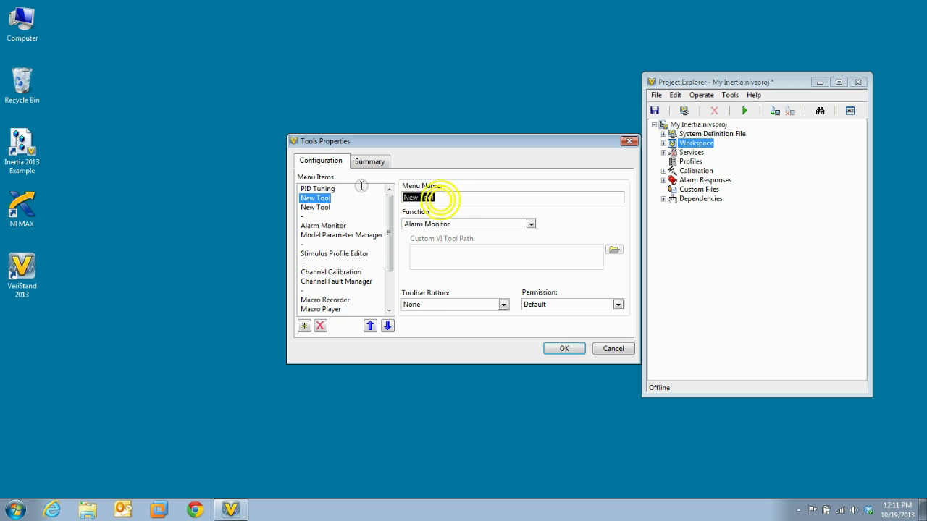
type("Inertia Test Edt")
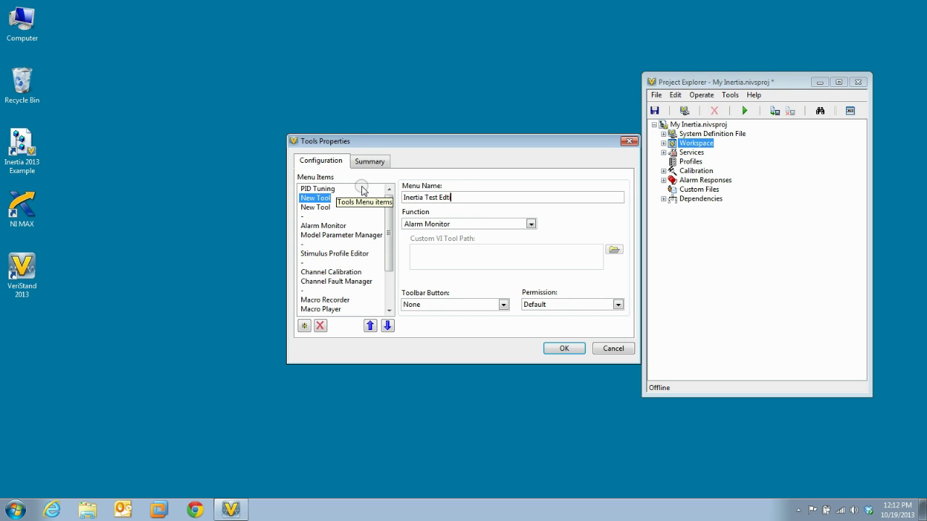
type("tor")
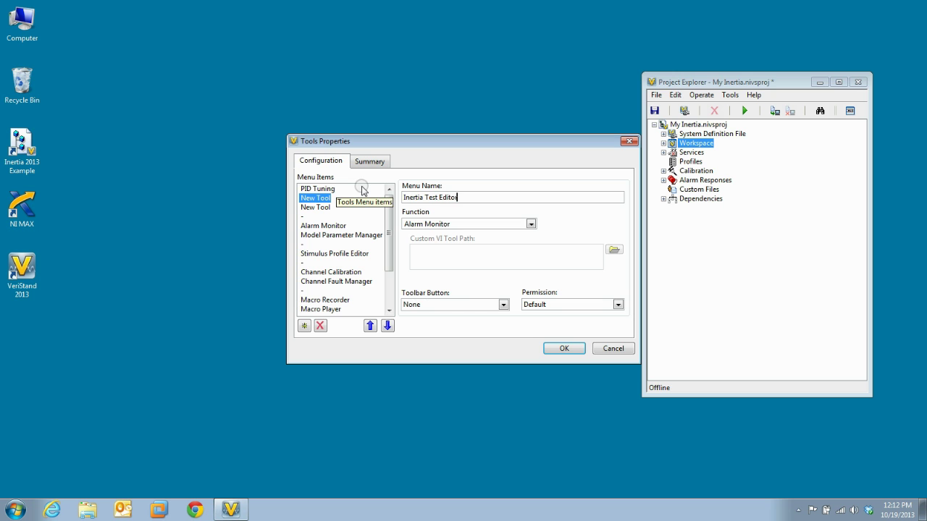
left_click(531, 223)
scroll(534, 321, "down", 4)
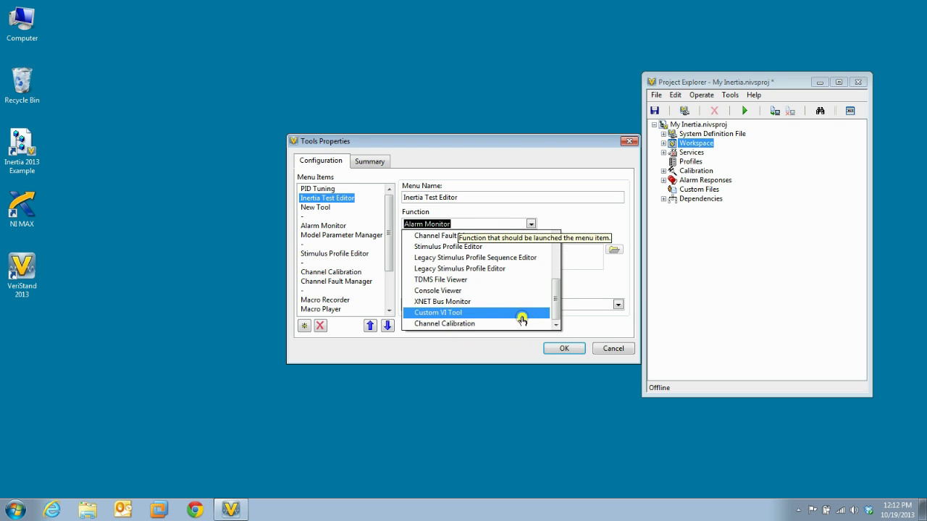
left_click(518, 313)
left_click(614, 249)
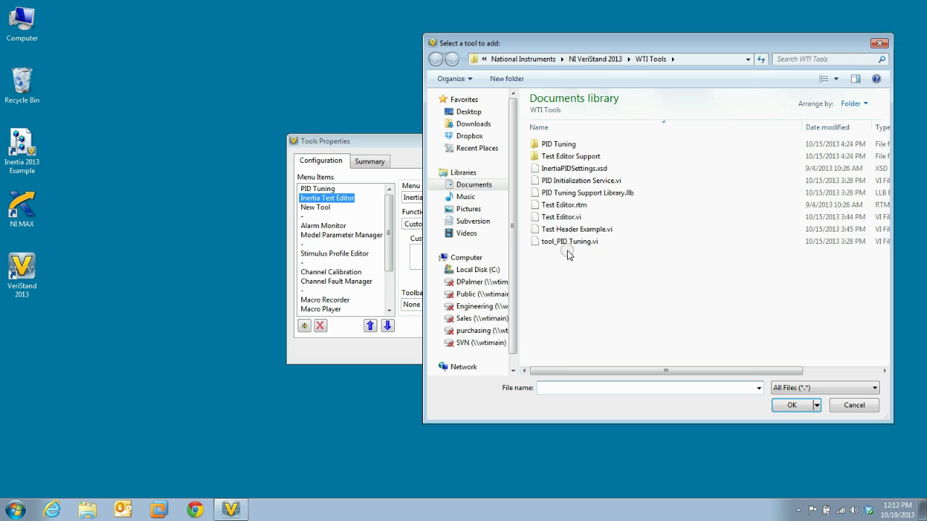
double_click(559, 216)
- Make the last New Tool 'Inertia Test Header', a Custom VI Tool launching Test Header Example.vi, and apply
left_click(335, 208)
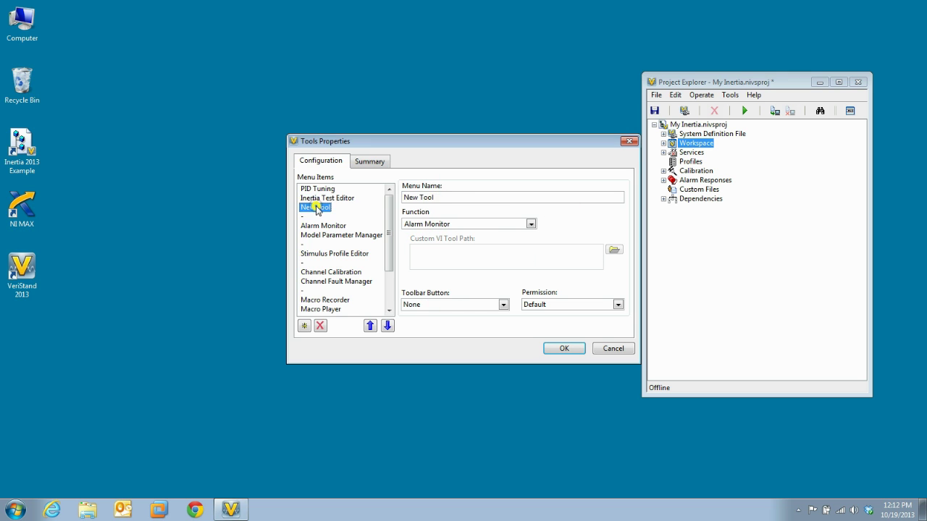
type("Ine")
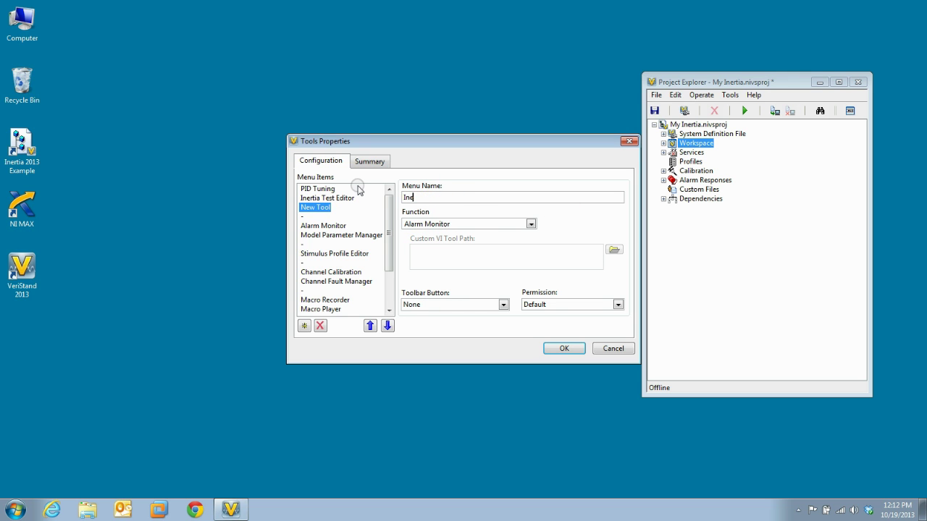
type("rtia Test H")
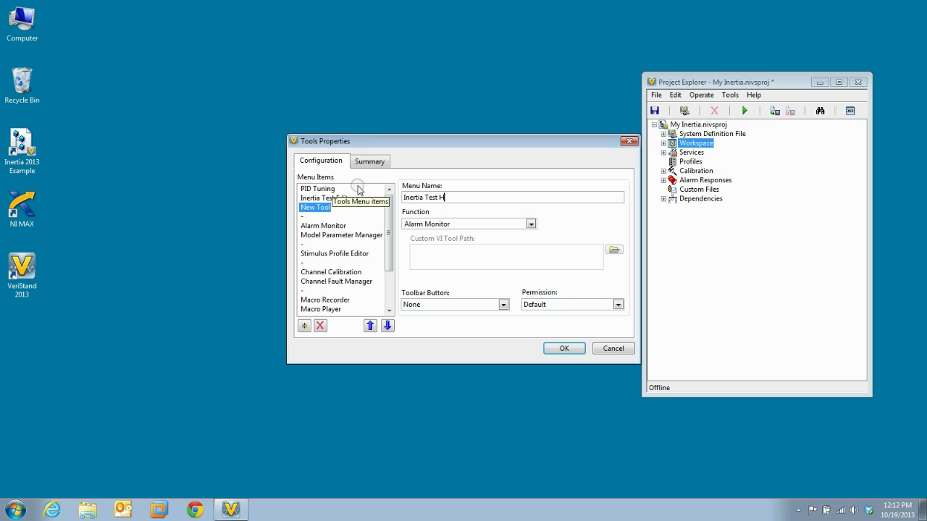
type("eader")
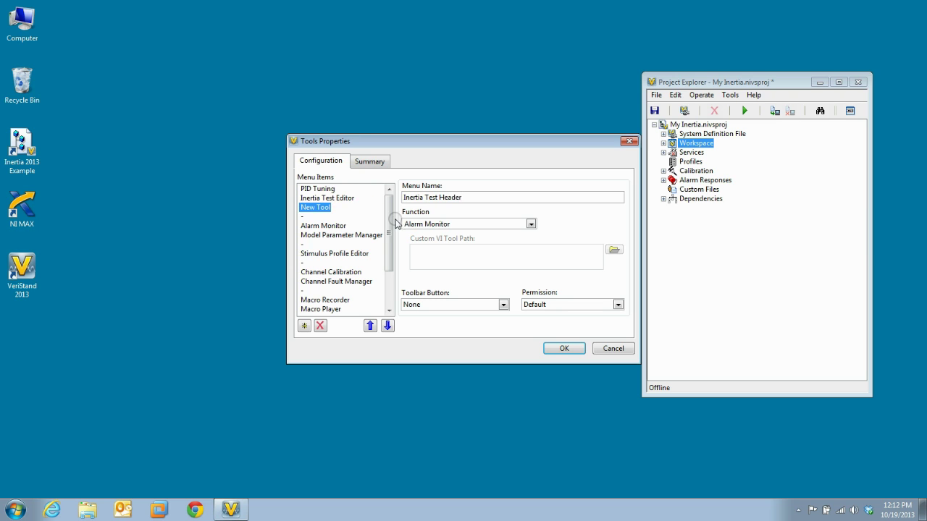
left_click(586, 216)
left_click(529, 223)
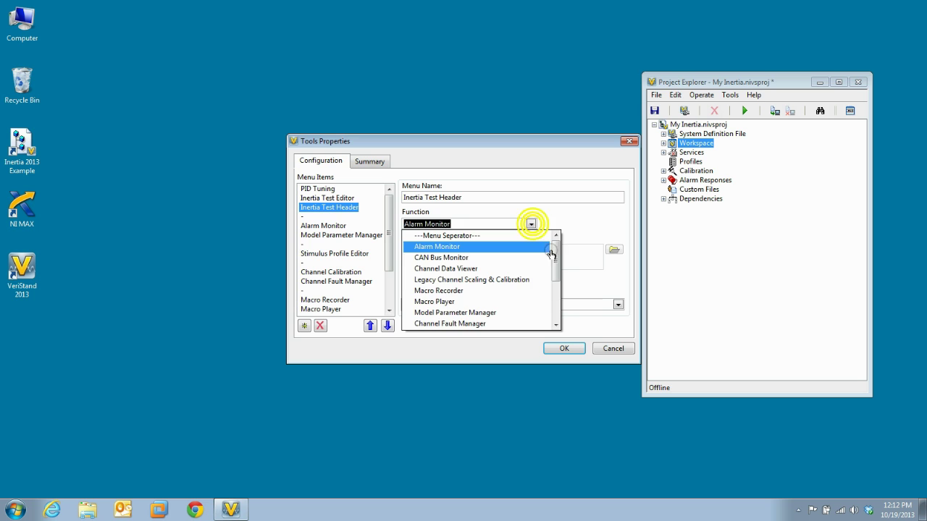
scroll(552, 244, "down", 3)
left_click(542, 309)
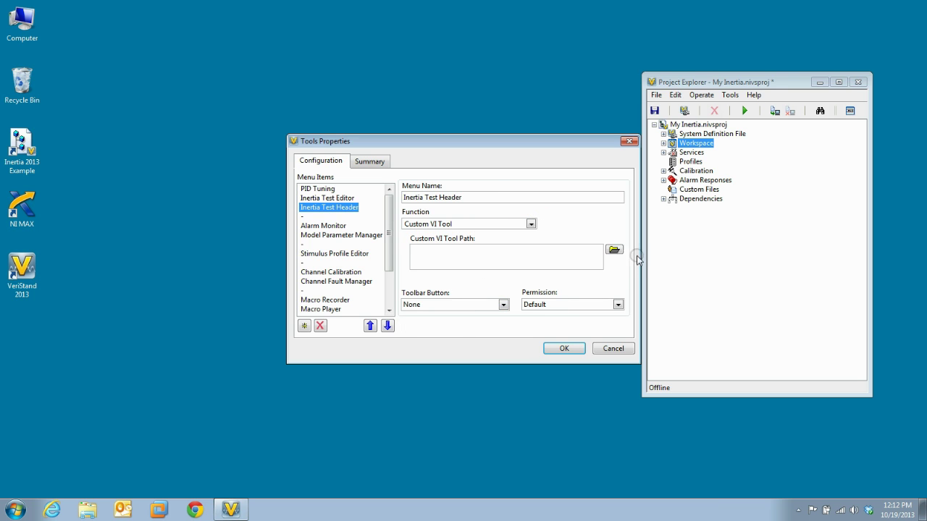
left_click(614, 249)
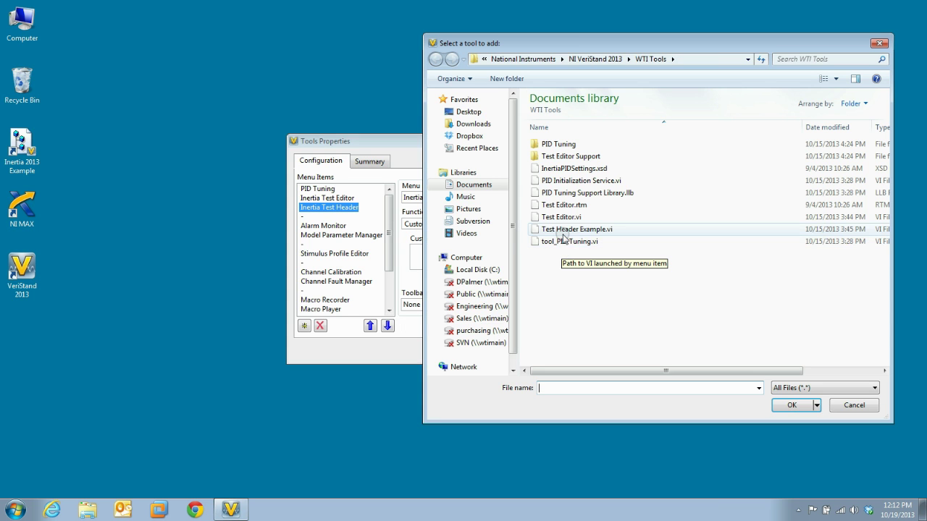
double_click(566, 229)
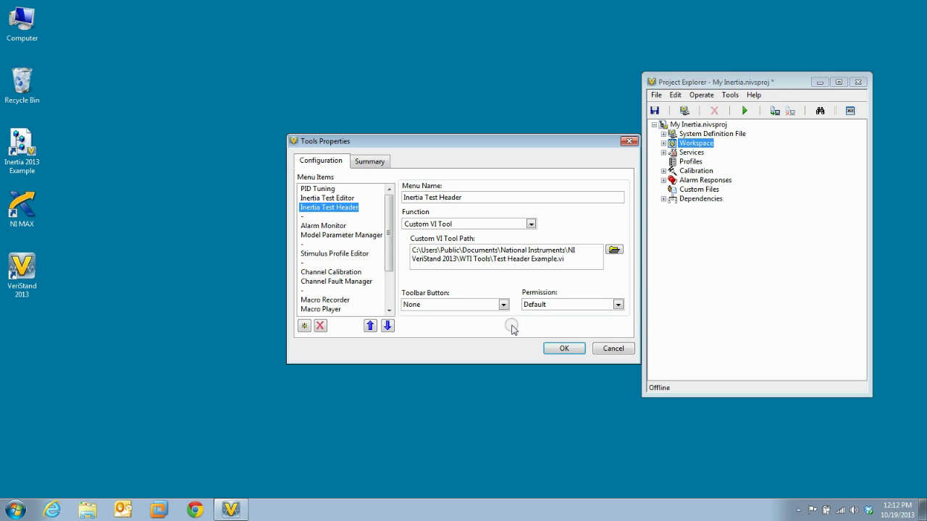
left_click(568, 349)
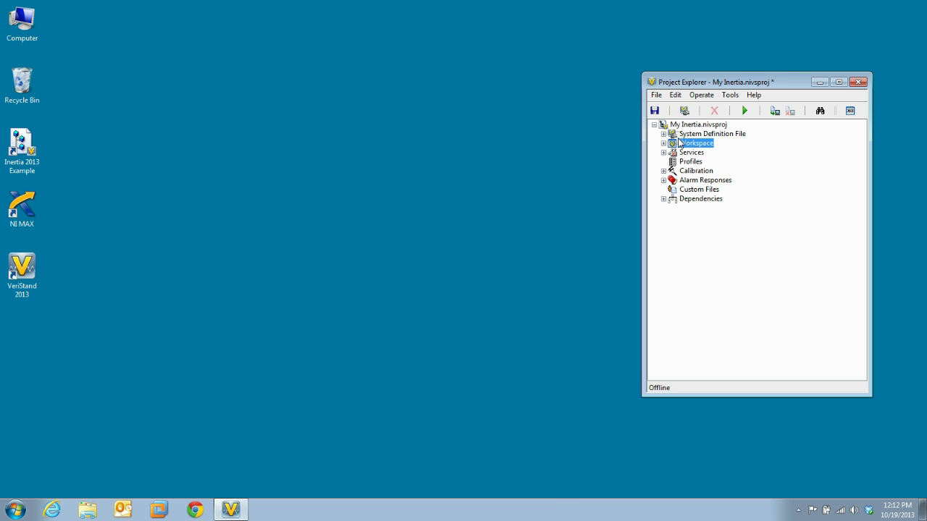
- Save the My Inertia project and launch System Explorer on My Inertia.nivssdf
left_click(654, 111)
left_click(685, 112)
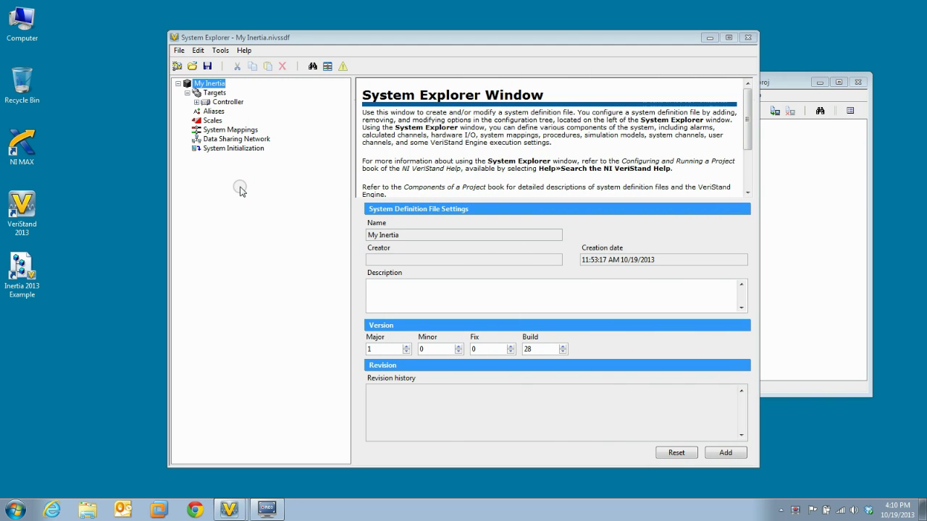
- Add the Wineman Technology Inc. Inertia RT custom device under Controller, acknowledge the notice, and save
left_click(196, 102)
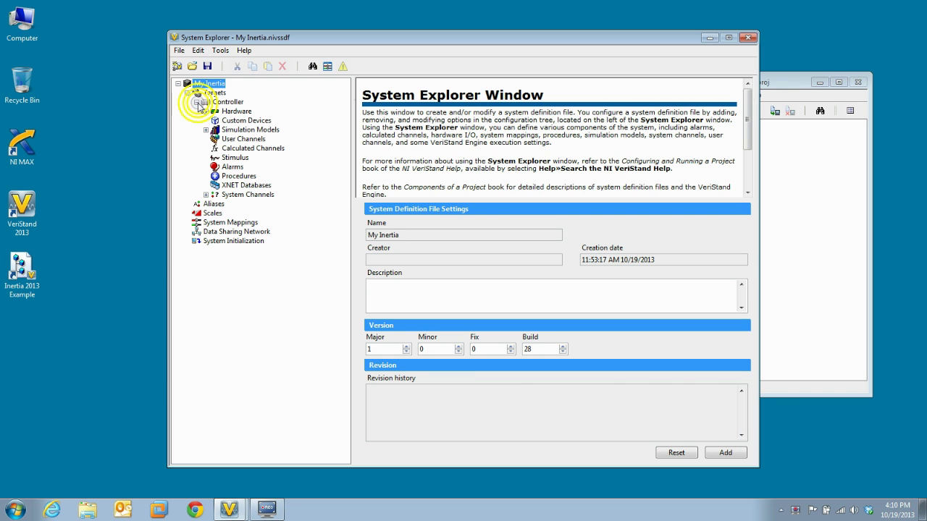
right_click(251, 119)
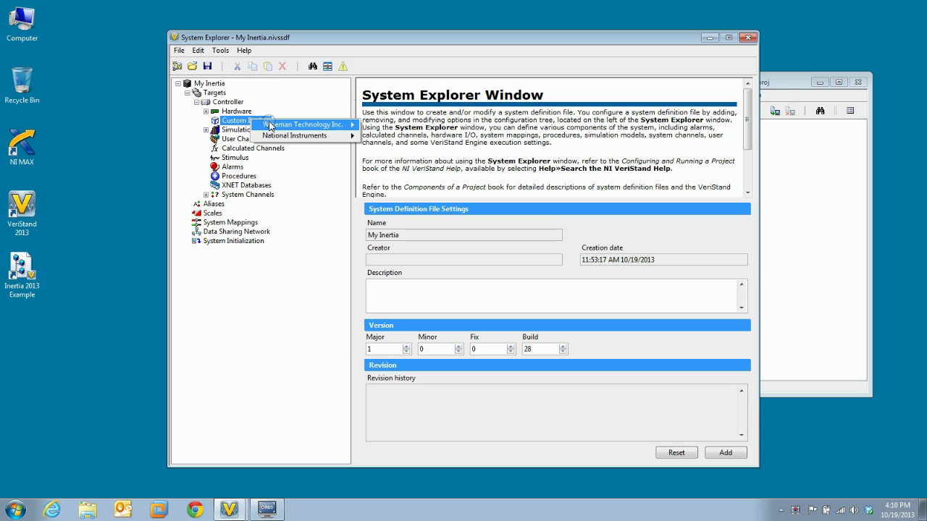
mouse_move(269, 125)
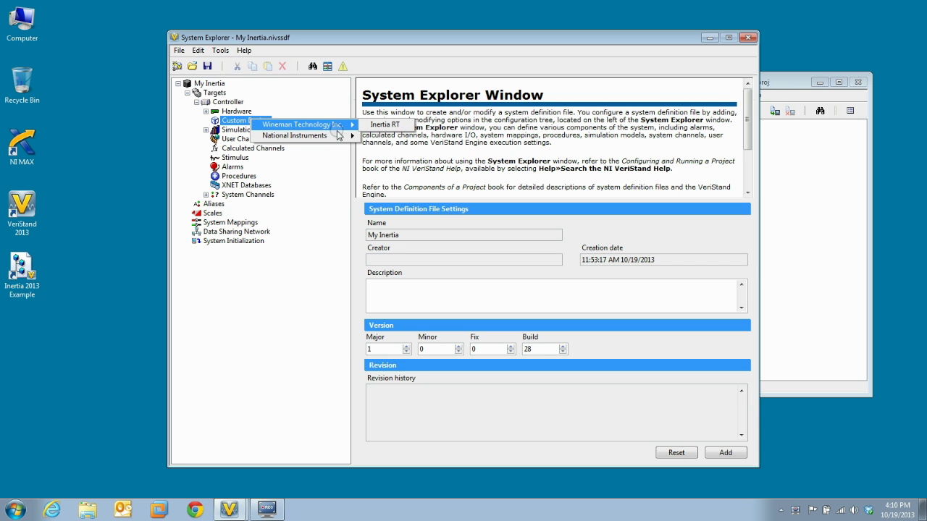
left_click(373, 125)
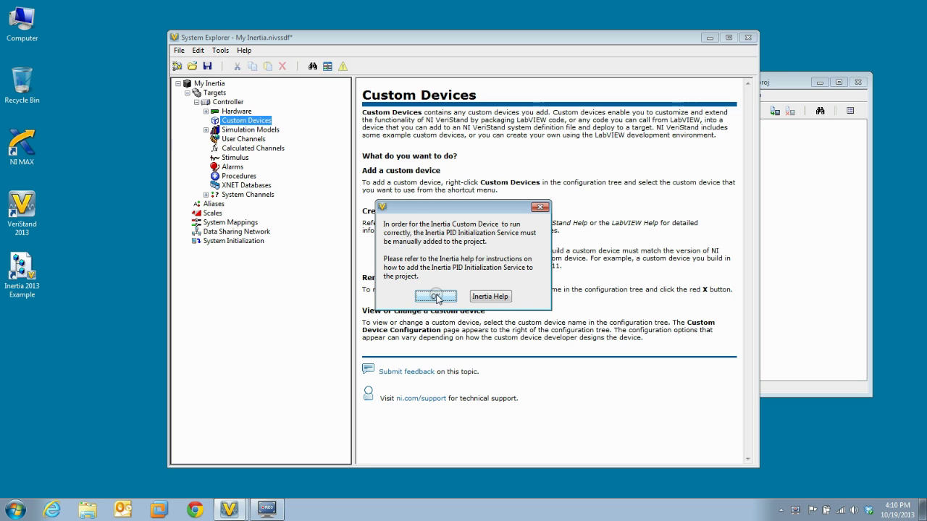
left_click(435, 296)
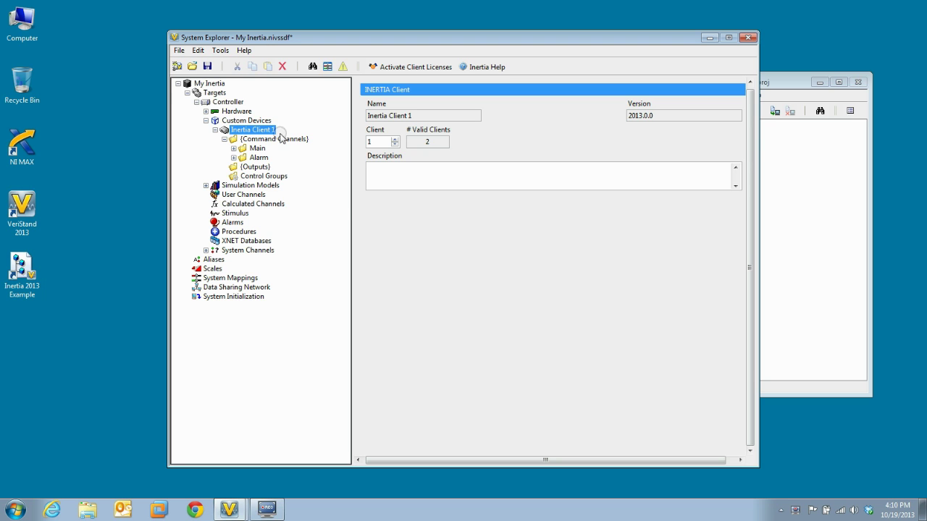
left_click(207, 66)
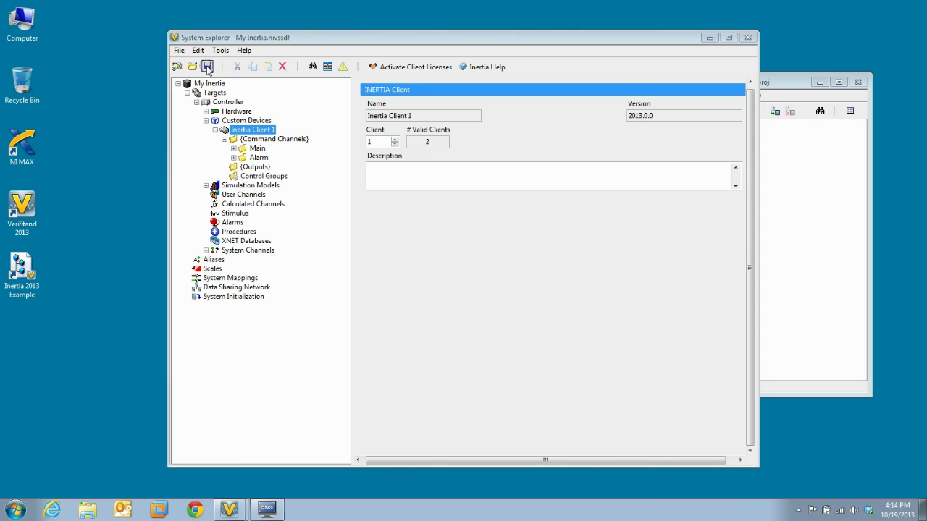